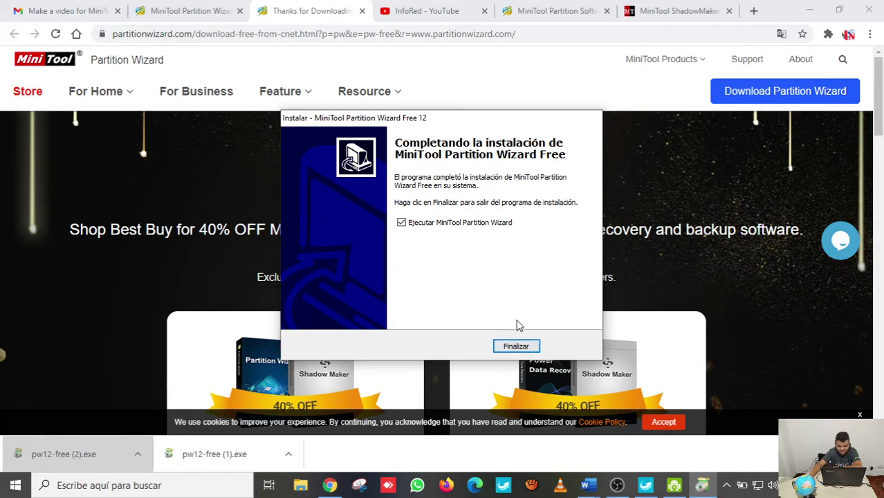
Finish the MiniTool Partition Wizard Free installation with the launch option enabled, and translate the opened web page into Spanish.
click(526, 346)
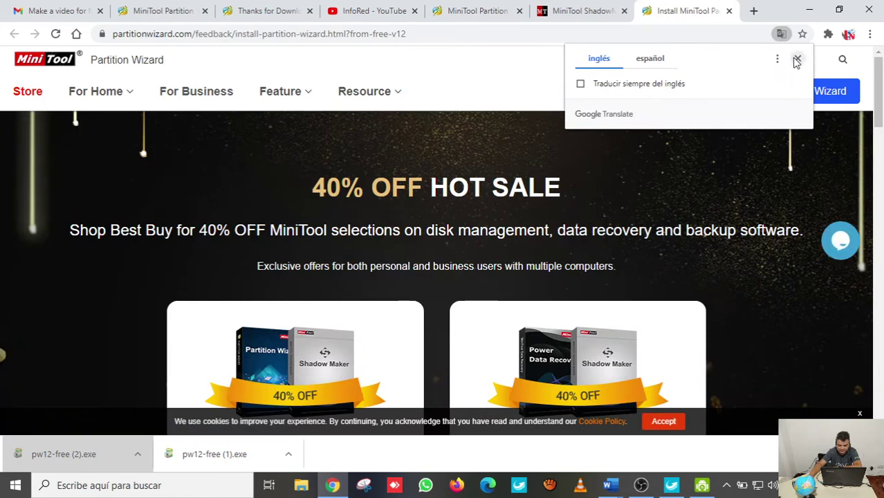
click(796, 60)
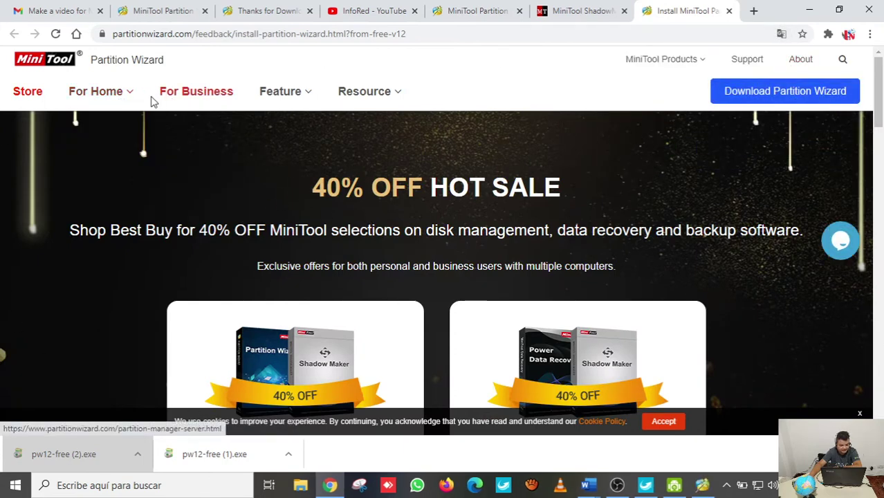
mouse_move(135, 102)
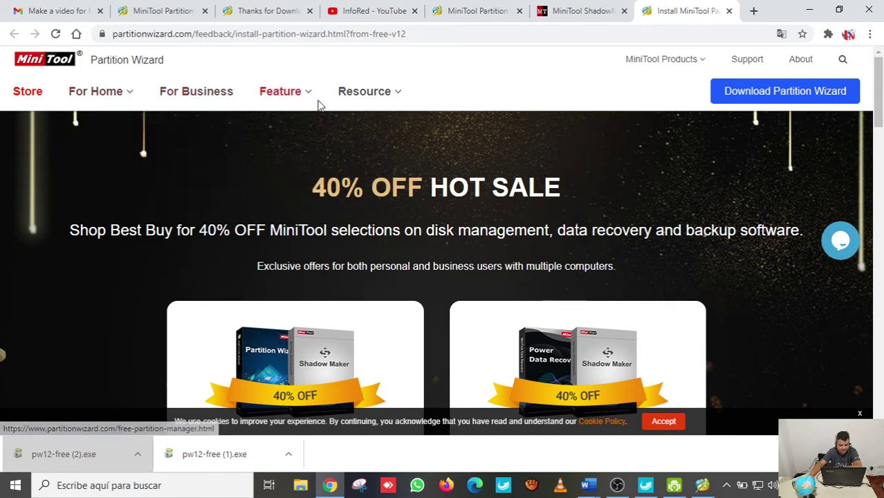
right_click(535, 105)
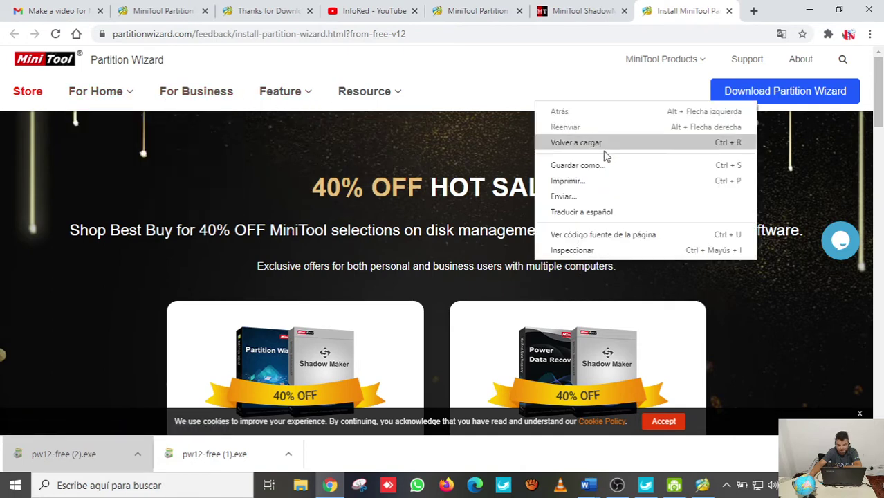
click(625, 212)
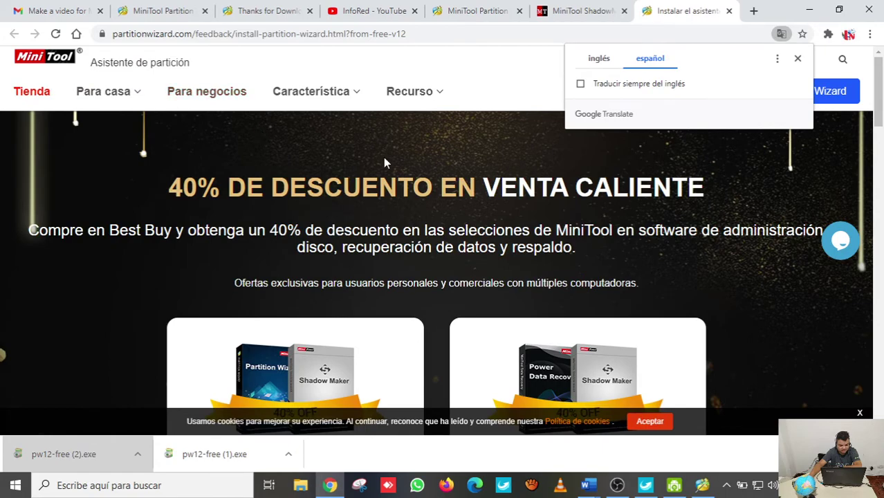
Review the discount bundles and the comparison of paid editions on the MiniTool page.
scroll(384, 163, down, 10)
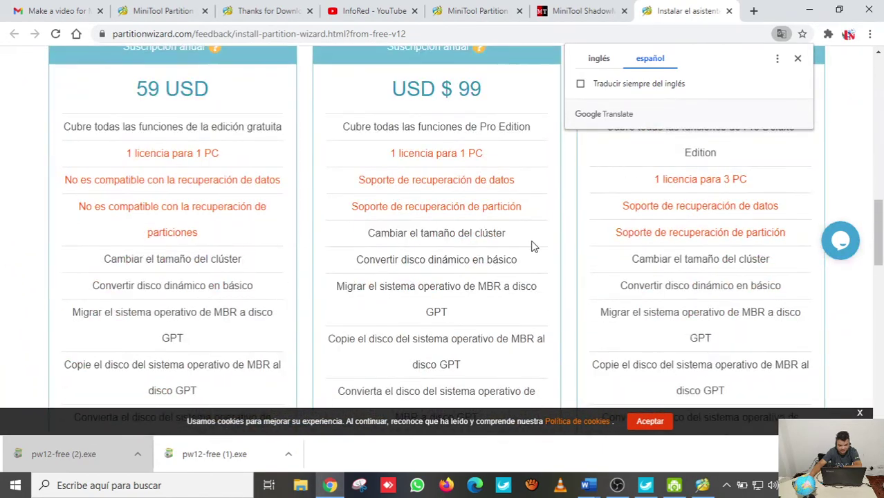
scroll(418, 233, down, 9)
scroll(415, 226, up, 5)
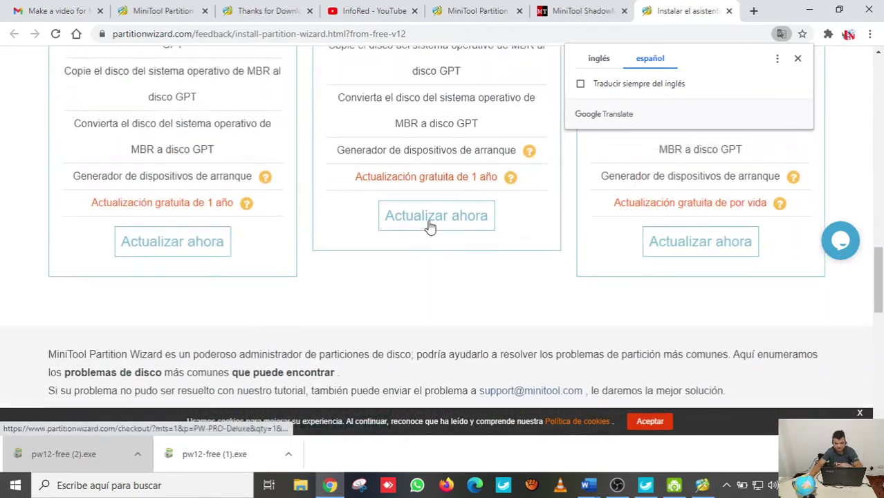
scroll(429, 227, up, 8)
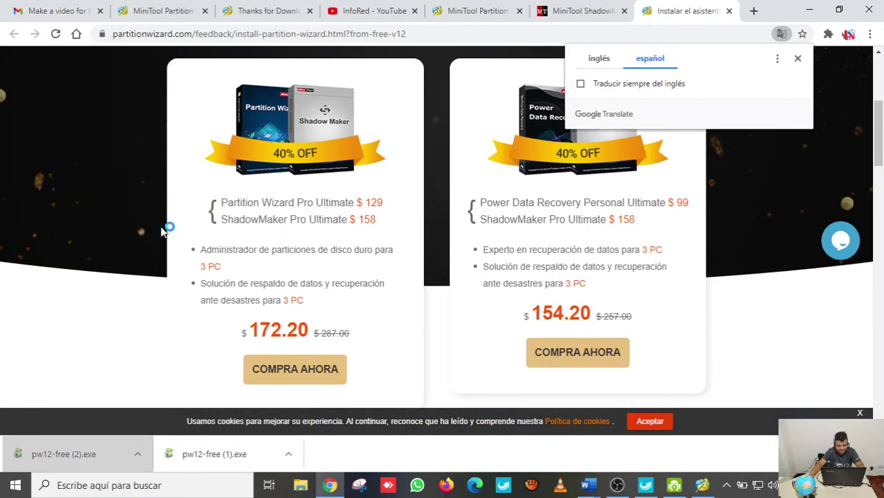
scroll(163, 231, up, 3)
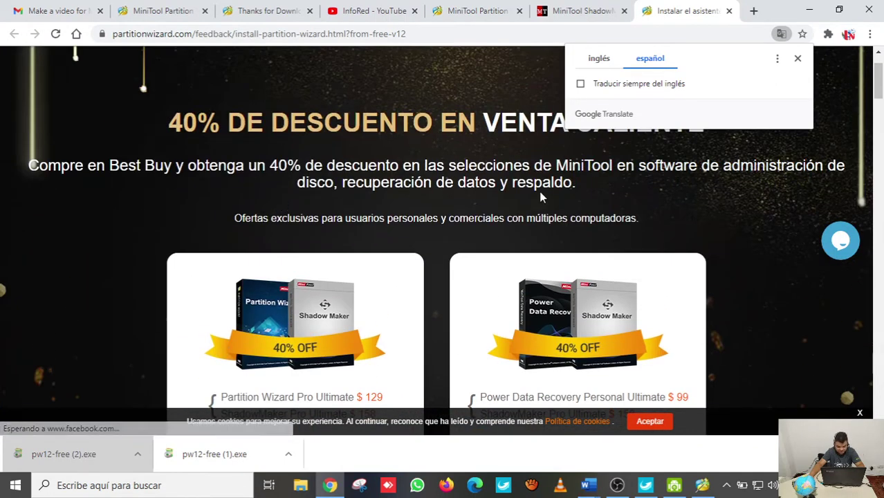
Show the desktop and move the MiniTool Partition Wizard shortcut to the empty area near its center.
key(super+d)
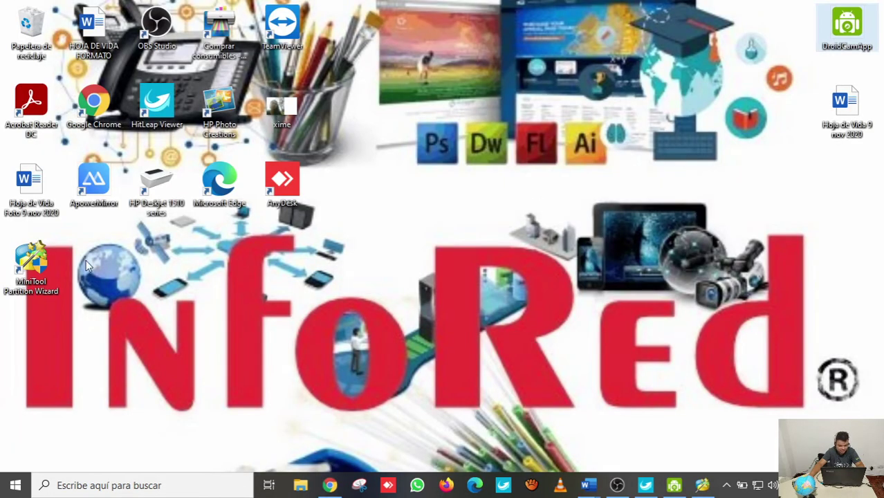
drag(25, 286, 389, 225)
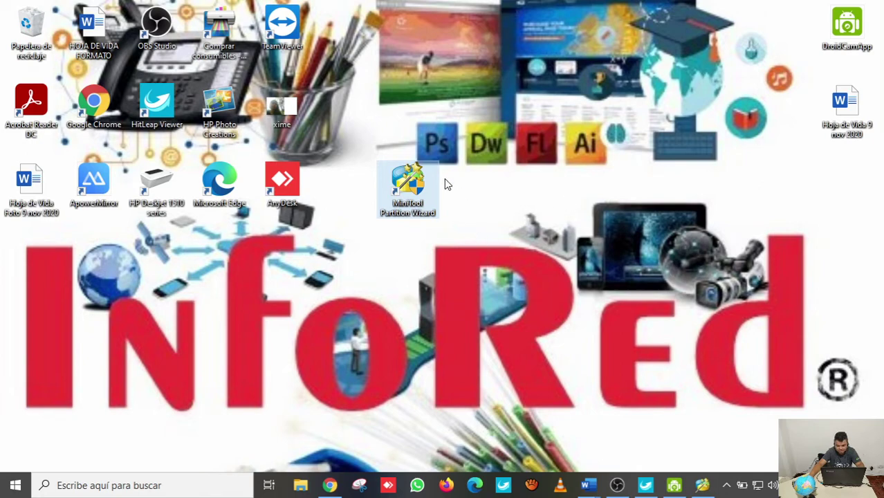
click(702, 485)
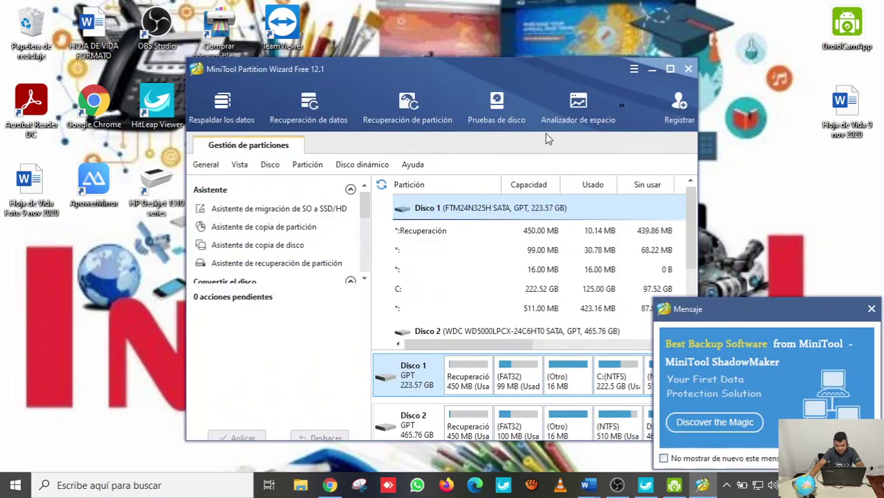
click(669, 70)
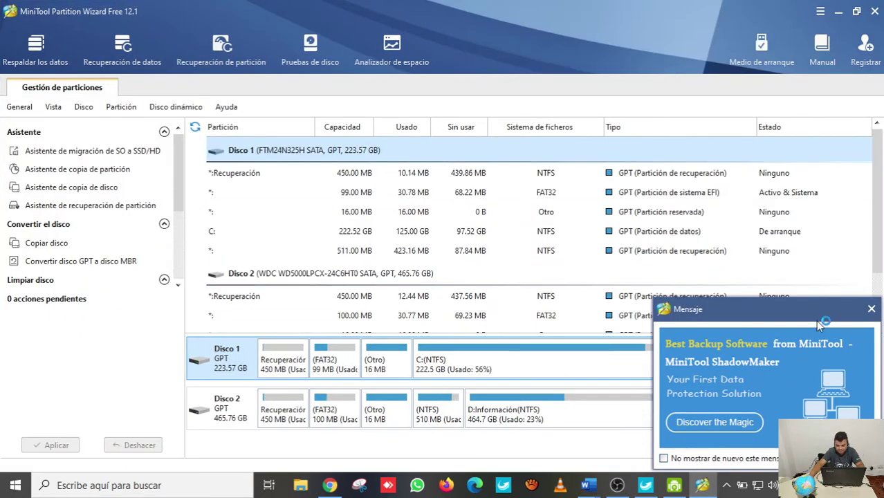
click(871, 309)
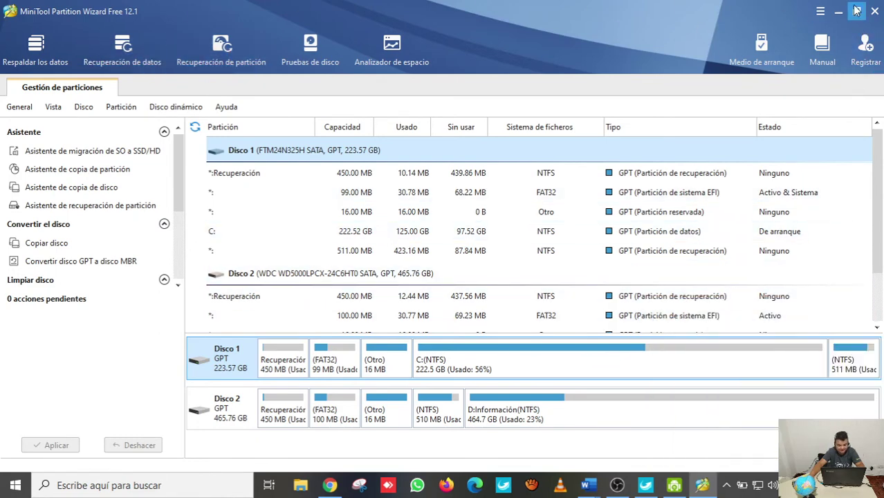
click(874, 11)
Launch MiniTool Partition Wizard from its desktop shortcut, maximize the window and dismiss the ShadowMaker advertisement.
click(414, 265)
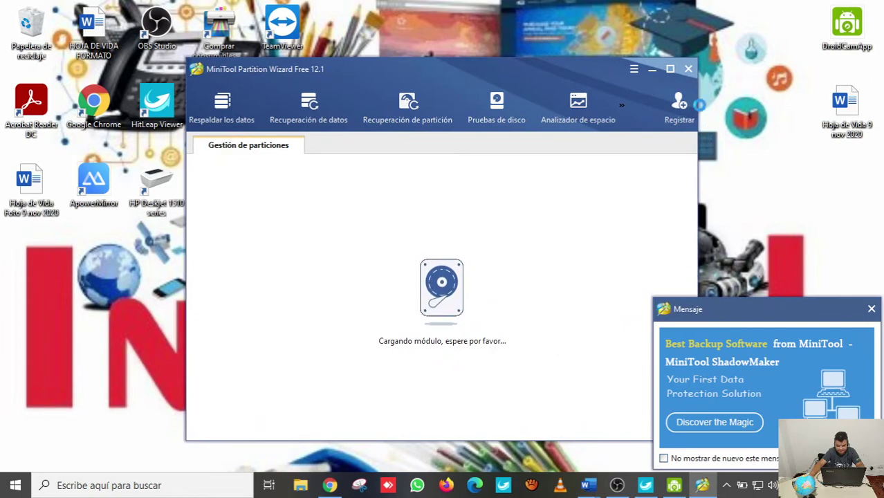
click(670, 69)
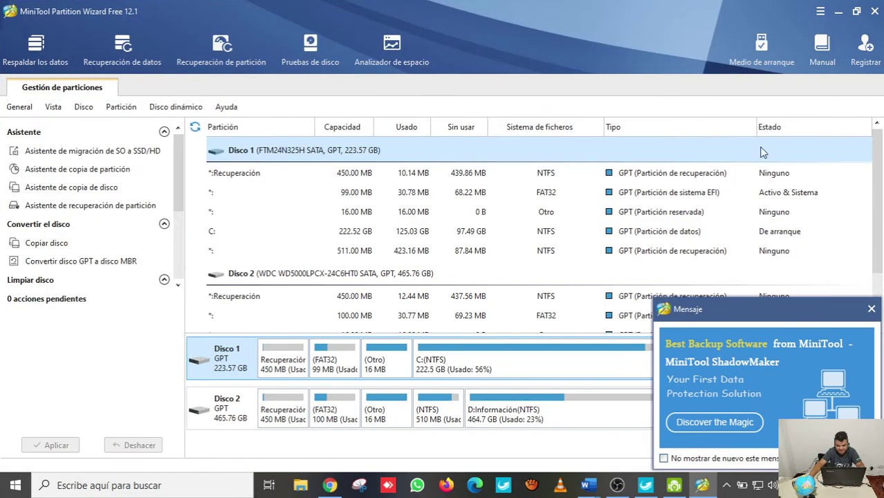
click(870, 309)
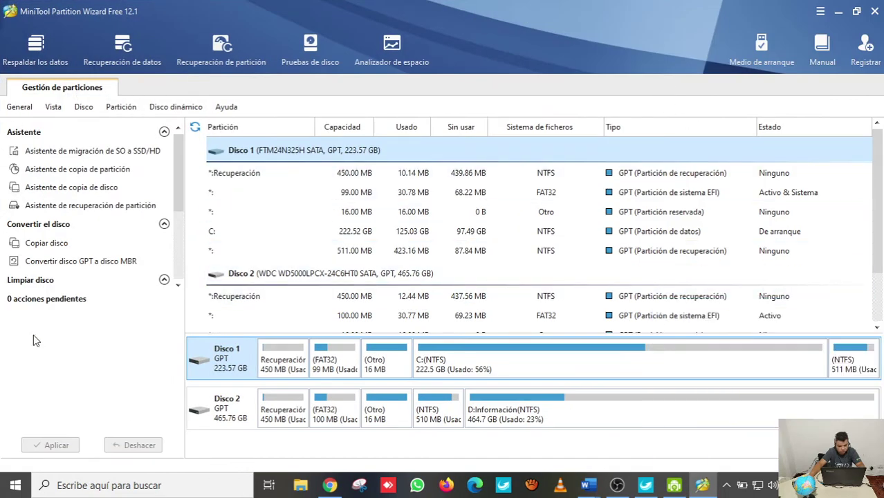
Examine the partitions of Disco 1 and Disco 2 in the partition list and the disk map.
scroll(755, 261, down, 2)
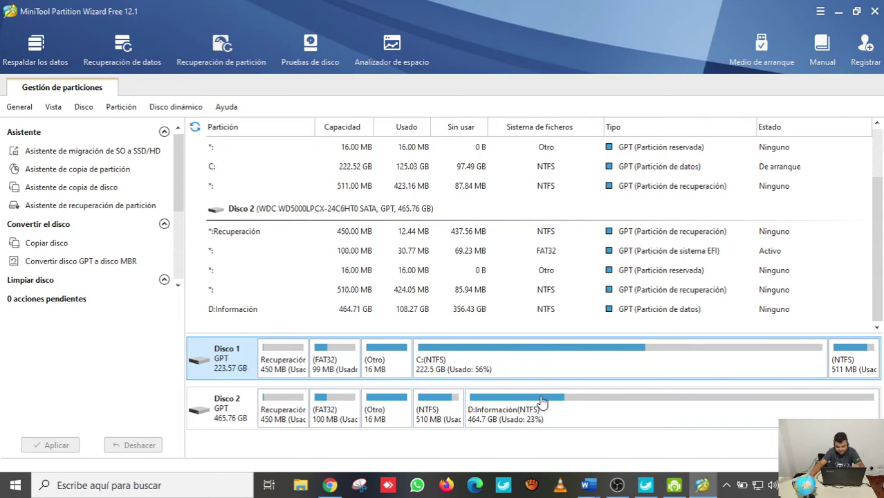
click(660, 366)
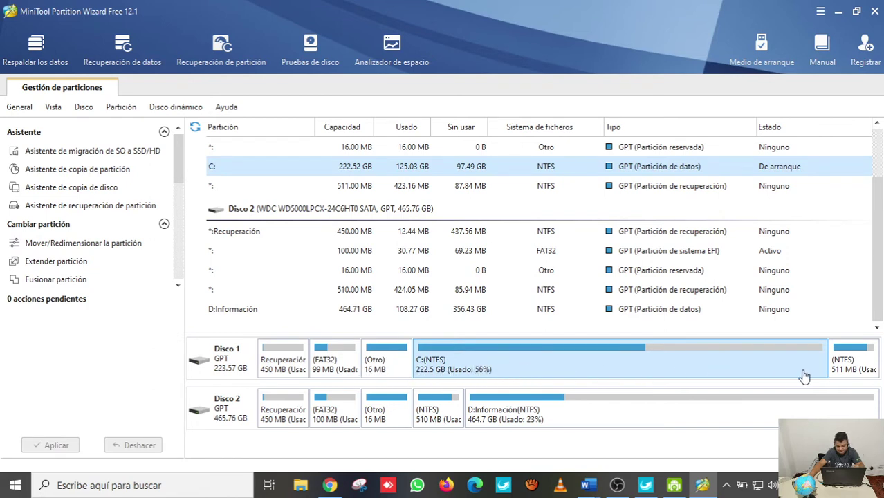
click(849, 372)
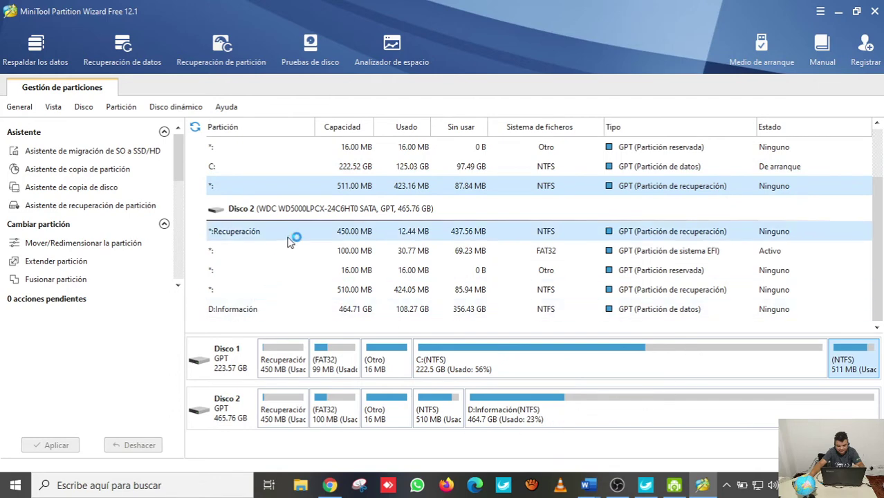
scroll(291, 236, up, 2)
scroll(464, 269, down, 1)
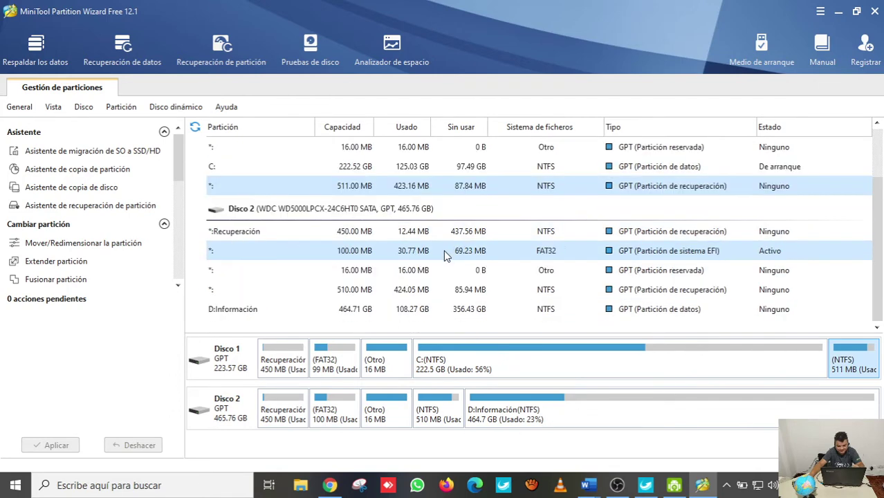
scroll(584, 213, up, 1)
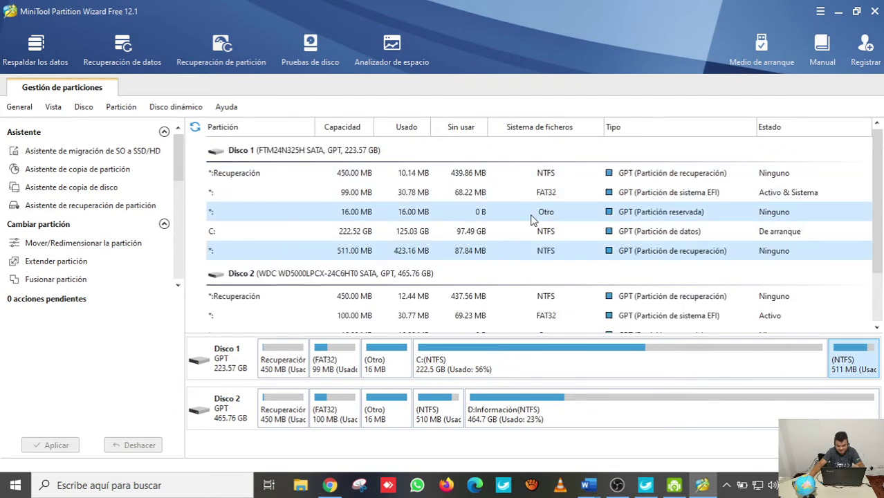
scroll(514, 289, down, 1)
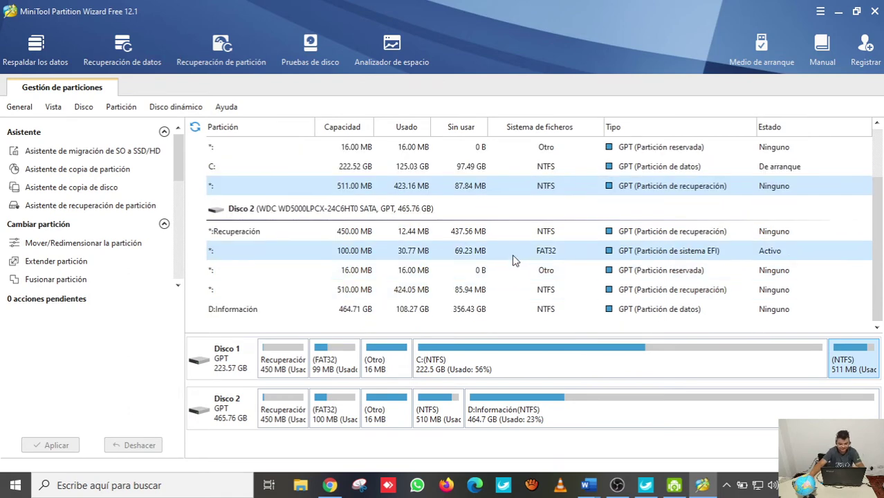
click(215, 412)
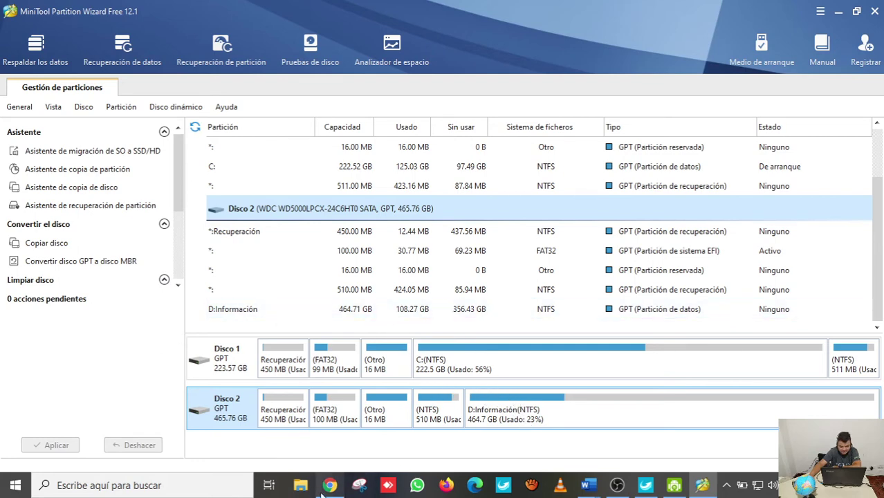
Switch to File Explorer and check the capacity and free space of drives C: and D: under Este equipo.
click(301, 484)
click(50, 241)
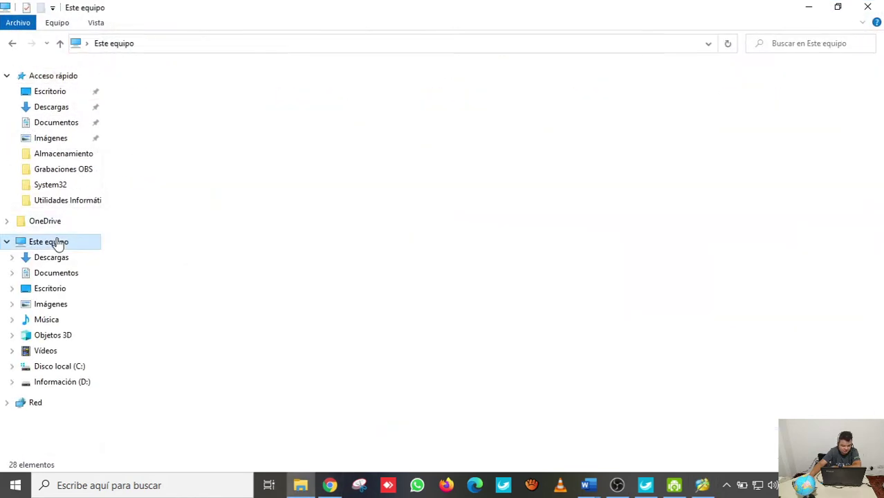
click(197, 194)
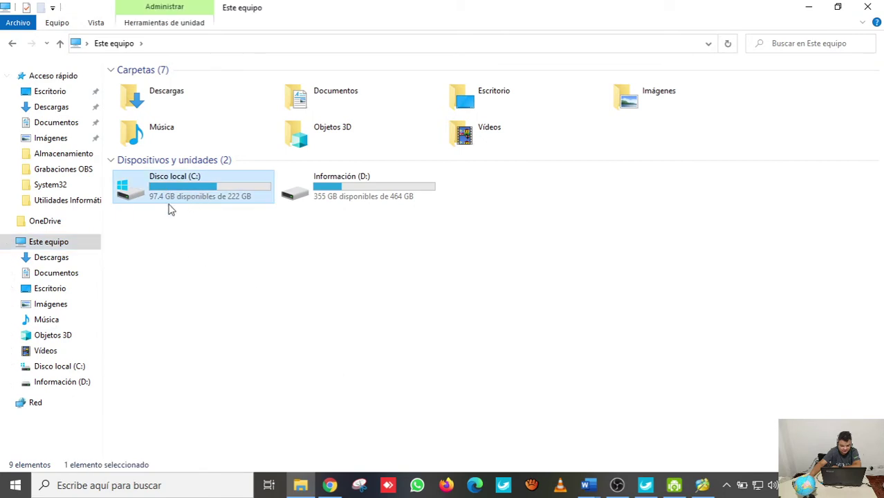
click(277, 234)
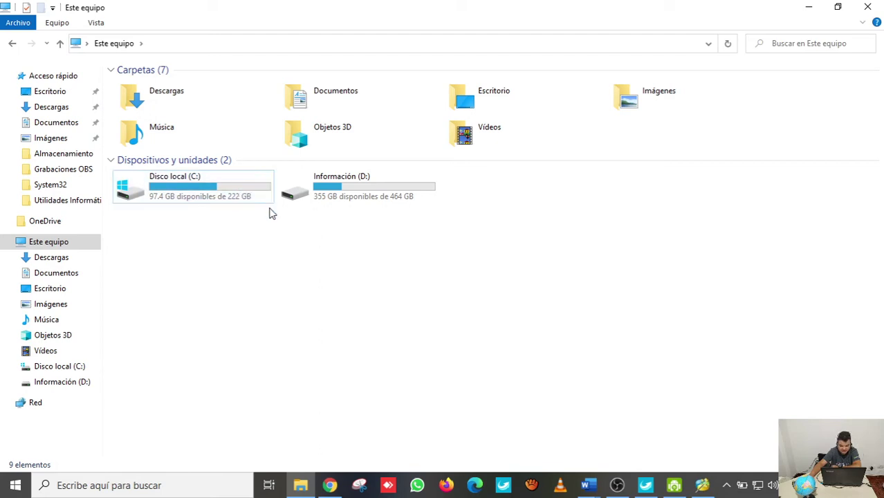
click(399, 207)
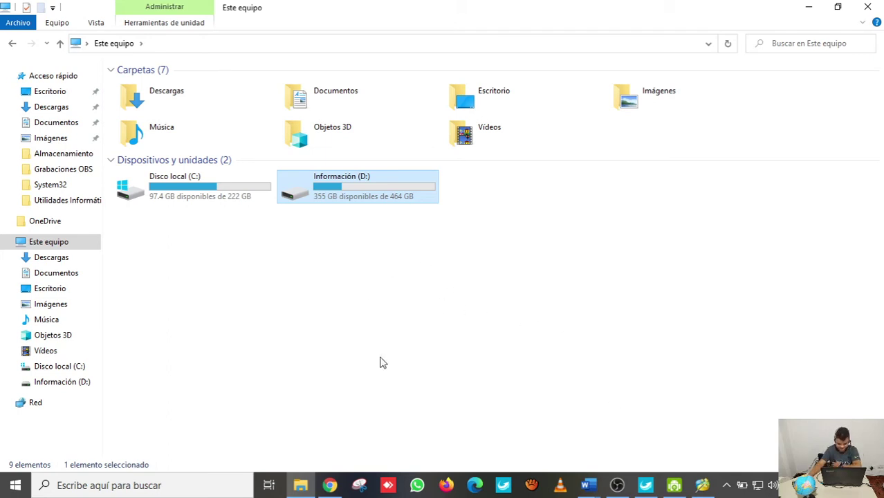
Switch back to MiniTool Partition Wizard and review the available view, disk, partition, dynamic disk and help commands.
click(702, 484)
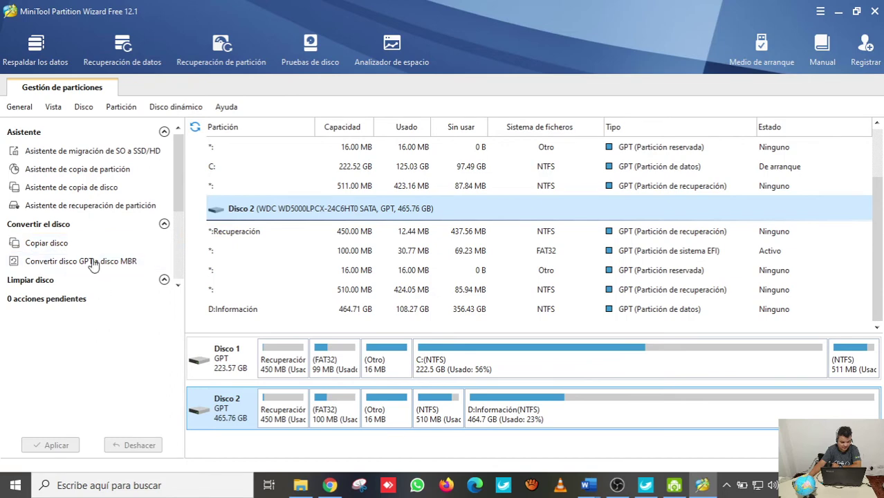
click(54, 107)
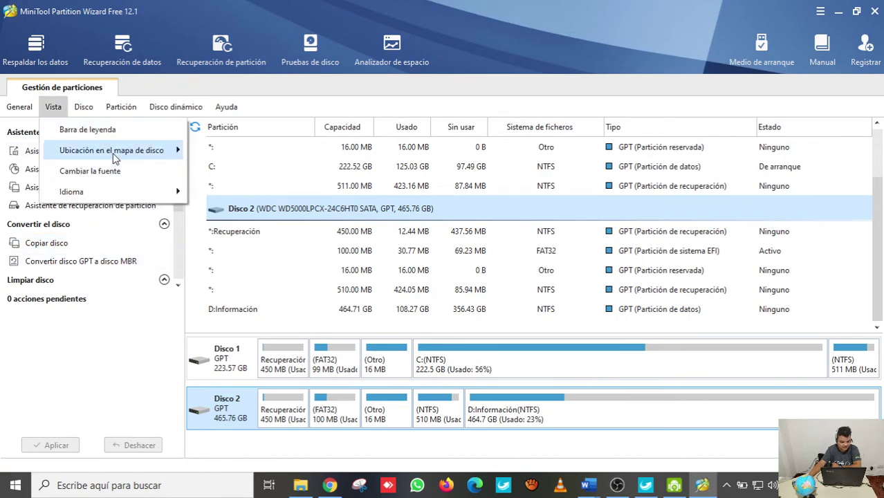
mouse_move(85, 111)
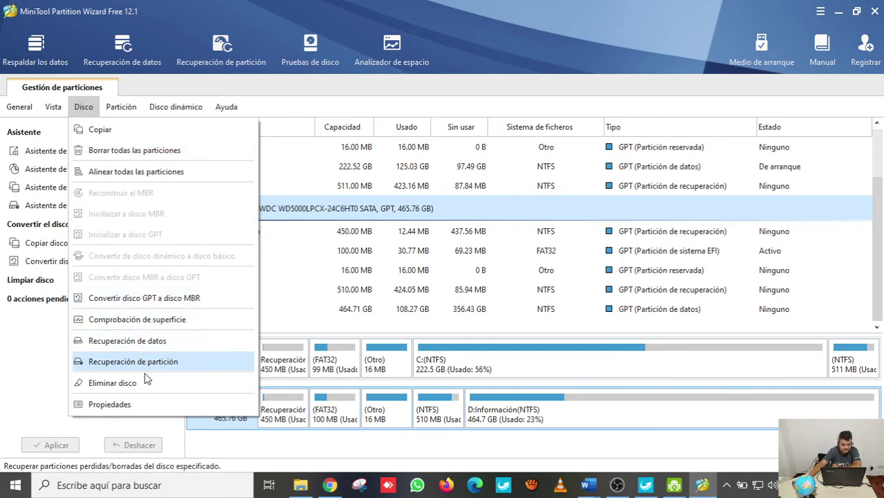
mouse_move(122, 105)
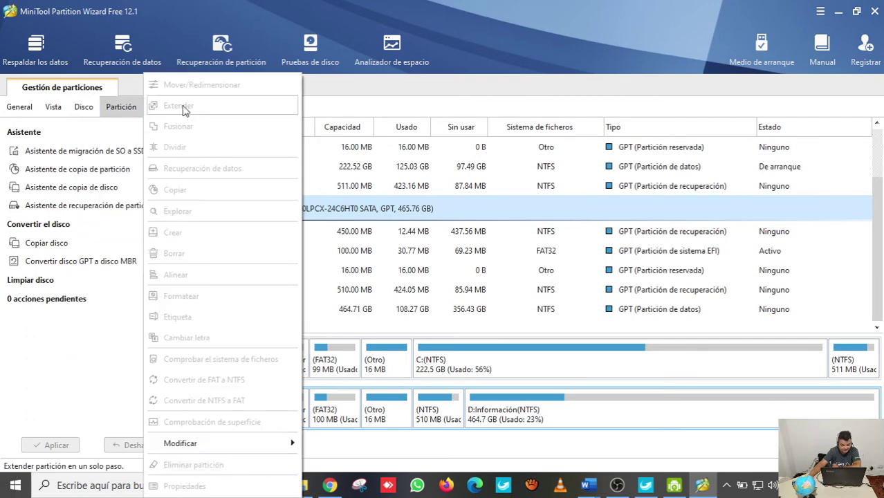
click(88, 408)
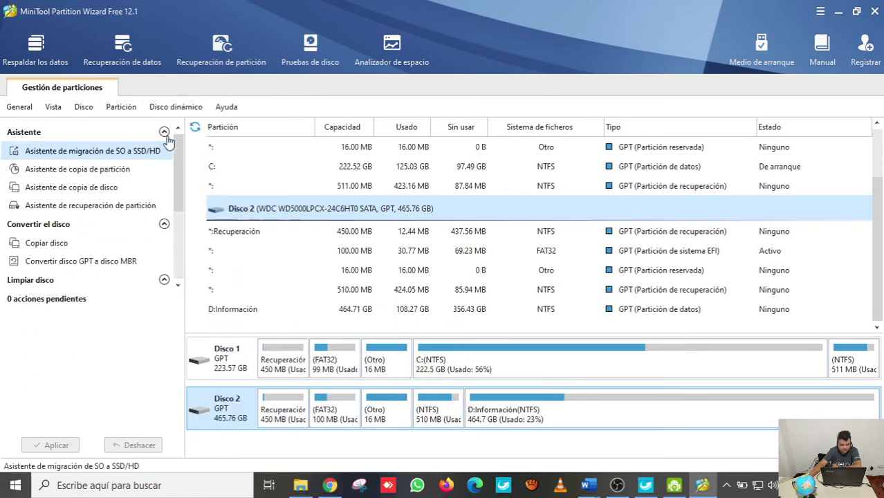
click(177, 108)
mouse_move(230, 115)
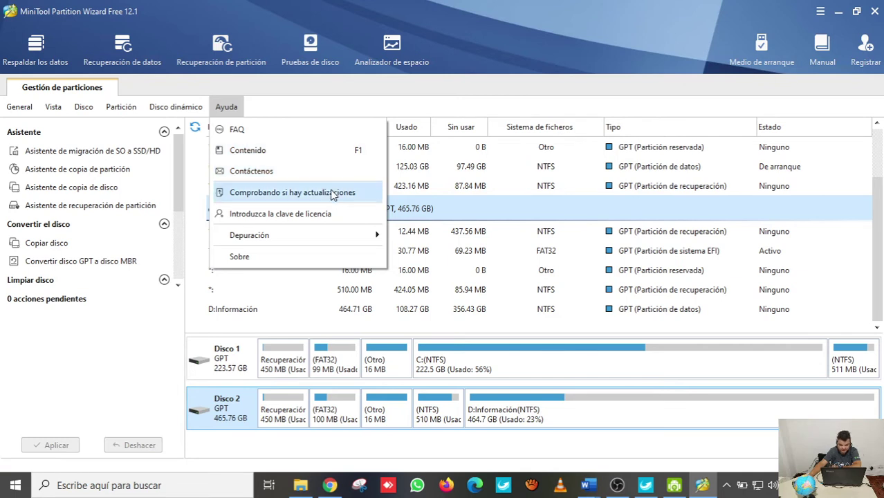
Select the C: partition on Disco 1 in the disk map.
click(462, 377)
click(462, 376)
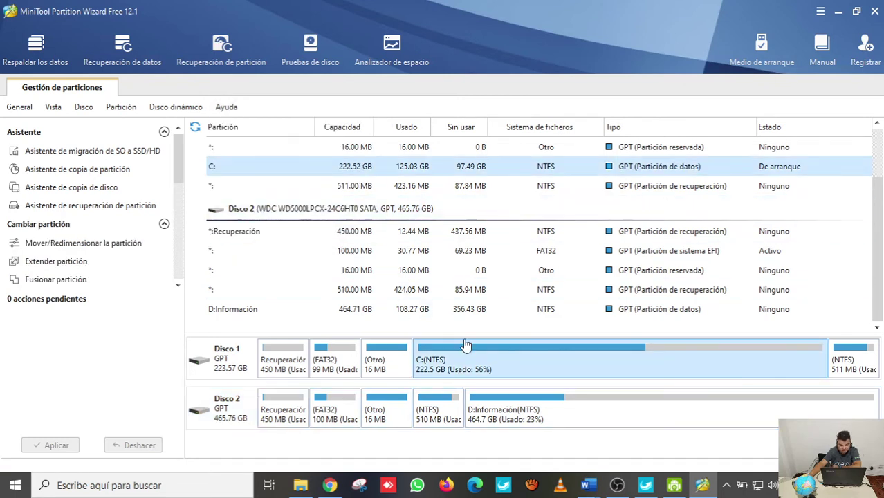
Select the D:Información partition on Disco 2 and examine its usage, partition and file system properties, leaving them closed.
click(386, 370)
click(430, 368)
click(519, 408)
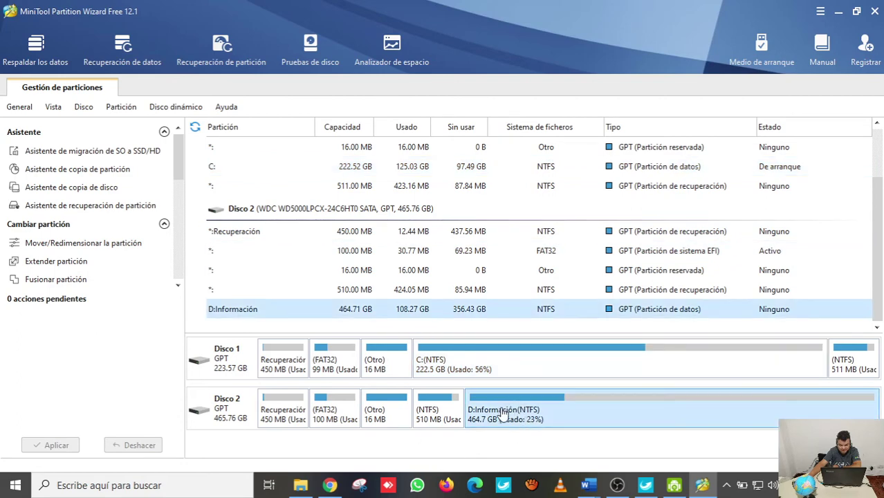
right_click(515, 413)
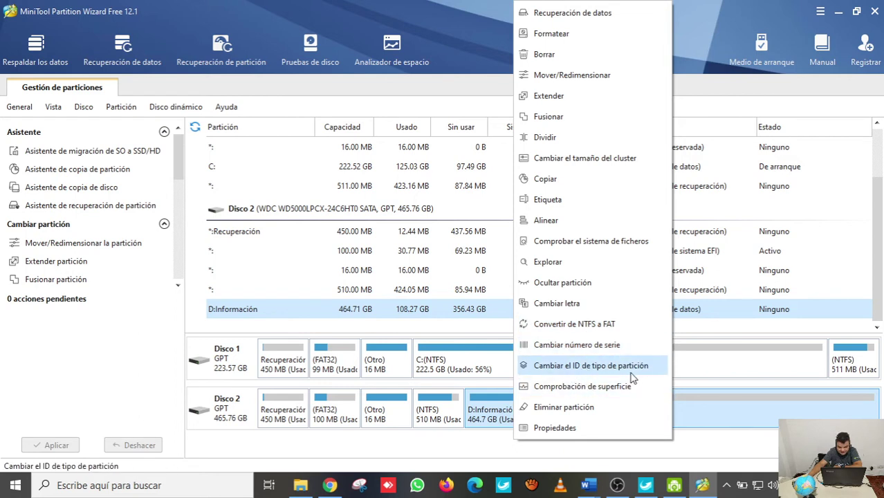
click(592, 432)
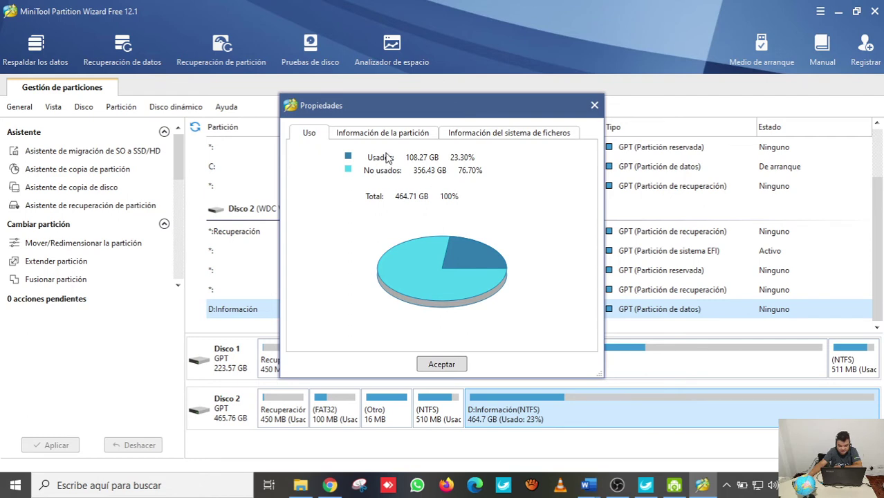
click(354, 136)
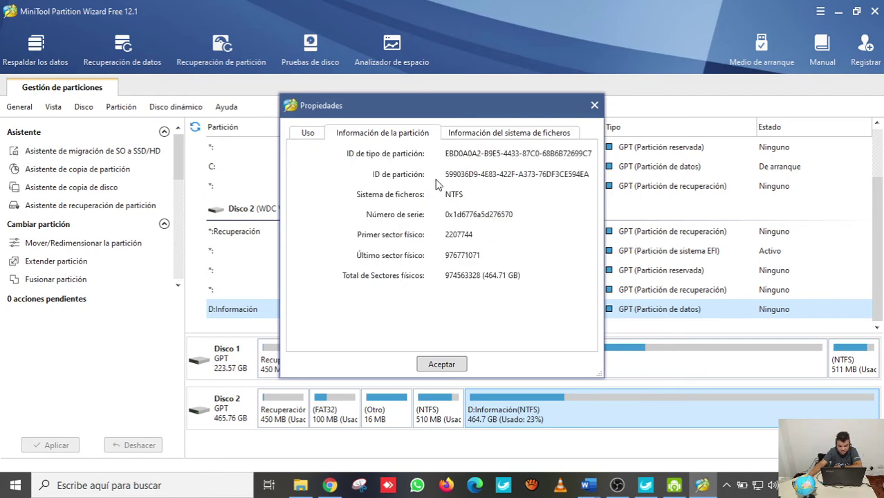
click(457, 139)
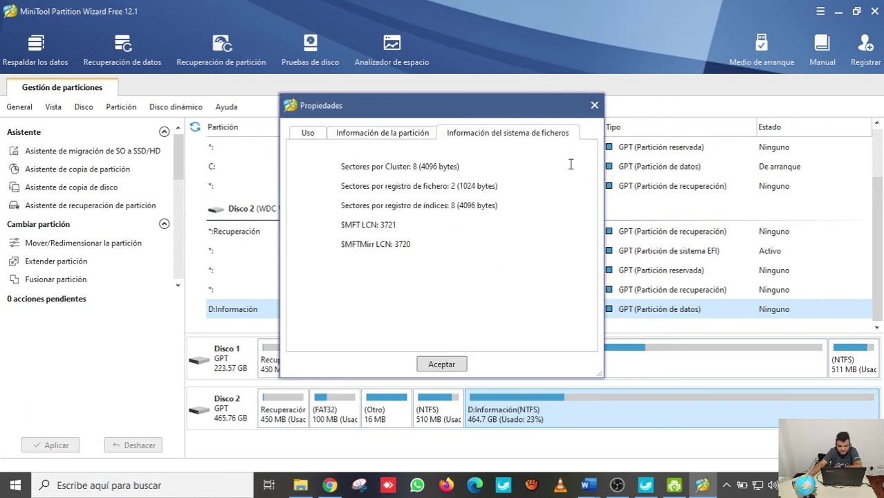
click(593, 107)
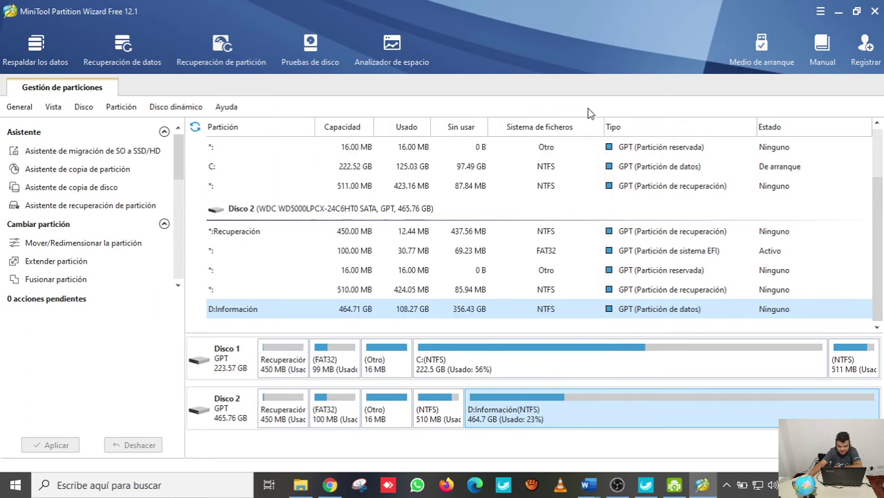
Examine the usage, partition and file system properties of the C: partition on Disco 1, and close them.
click(493, 363)
right_click(493, 363)
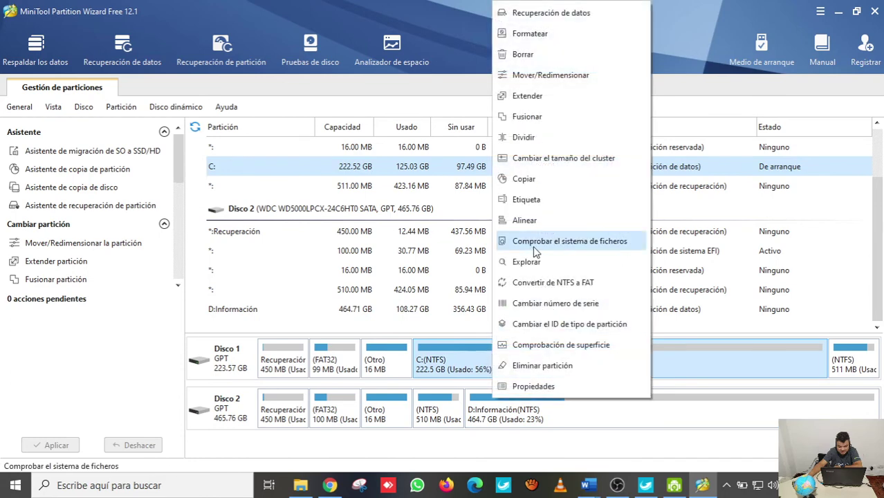
click(534, 386)
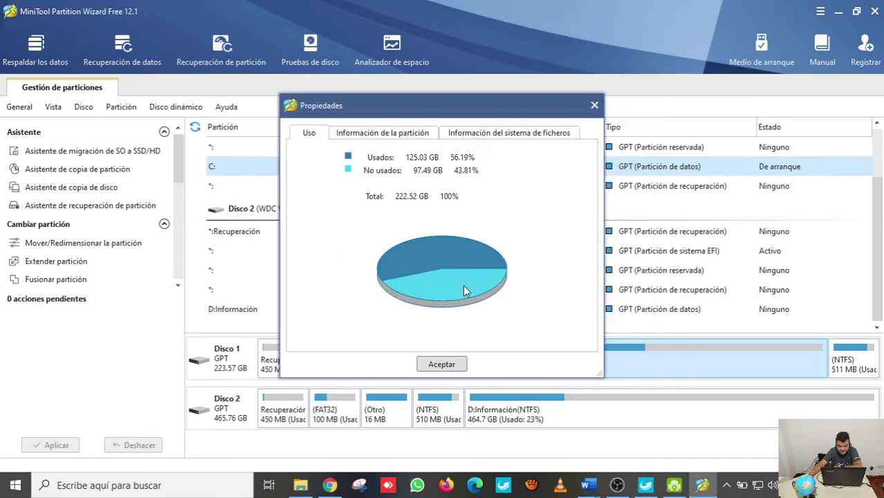
click(372, 135)
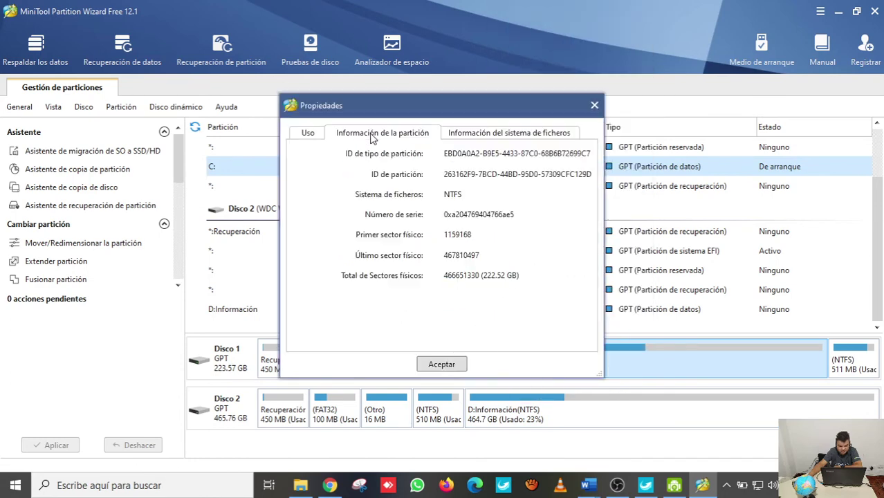
click(495, 133)
click(594, 106)
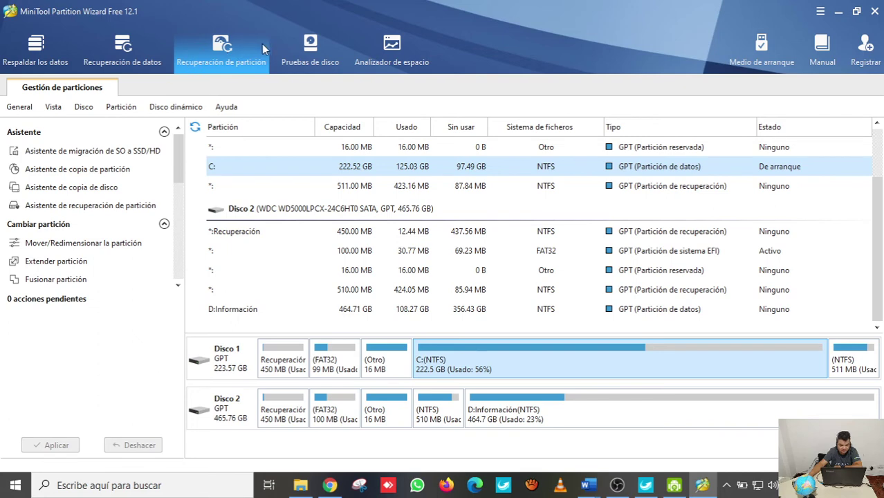
Open the disk benchmark settings and check the online user manual, returning to MiniTool Partition Wizard.
click(305, 47)
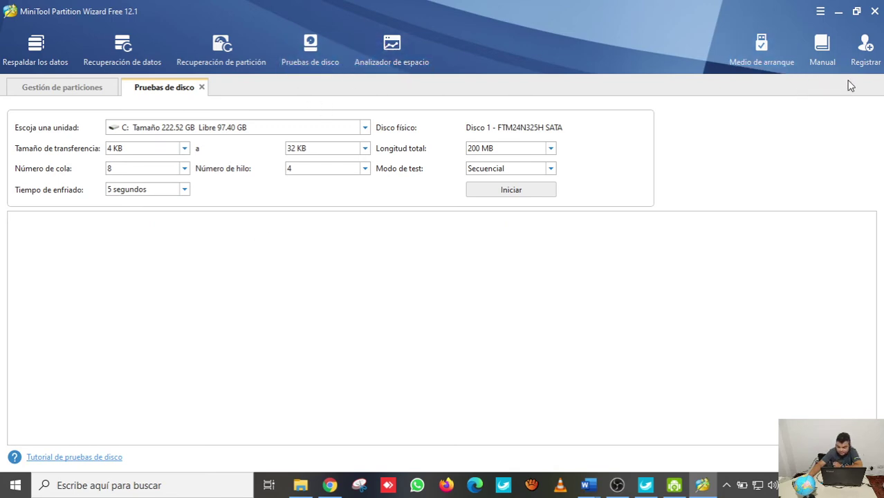
click(825, 51)
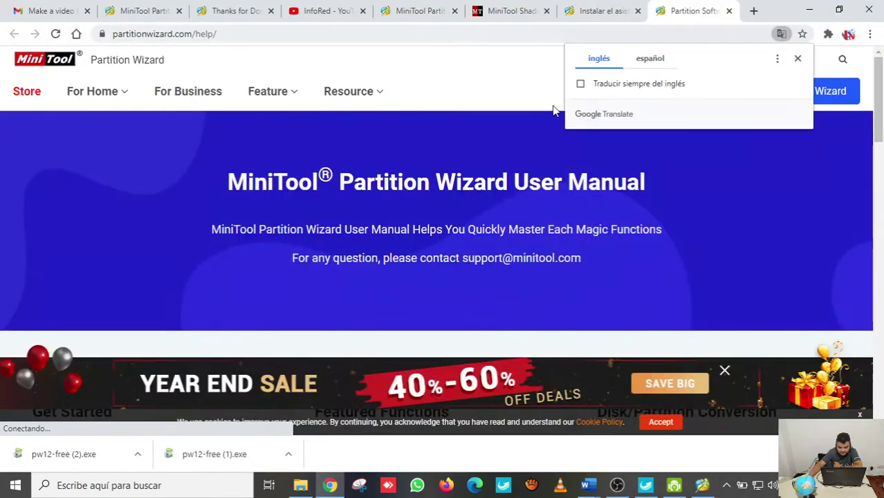
click(702, 485)
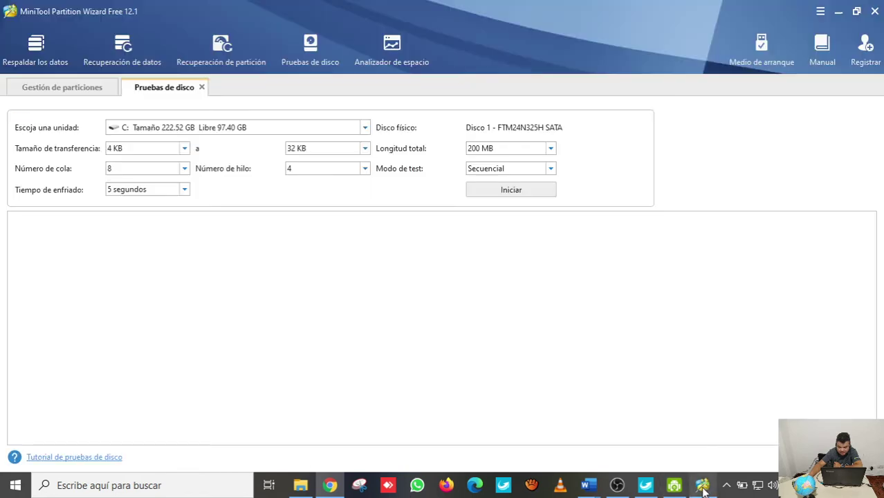
View the licence registration dialog, dismiss it without entering a key, and return to partition management.
click(865, 55)
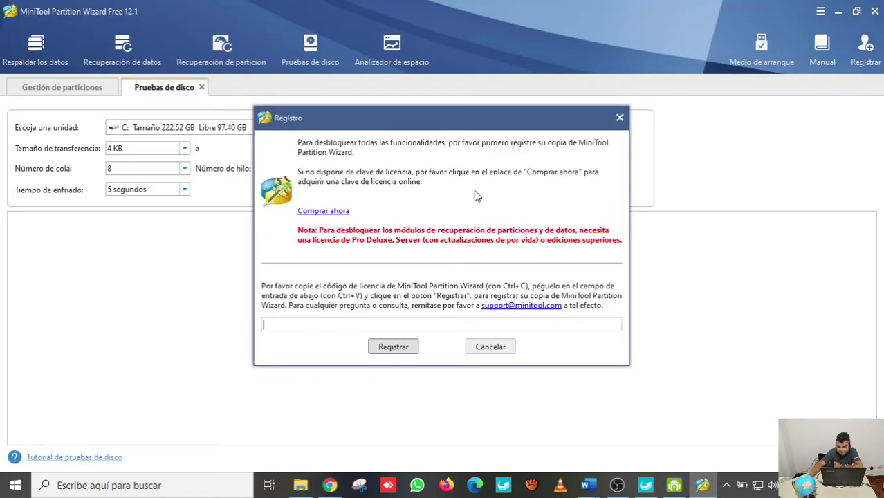
click(618, 119)
click(69, 91)
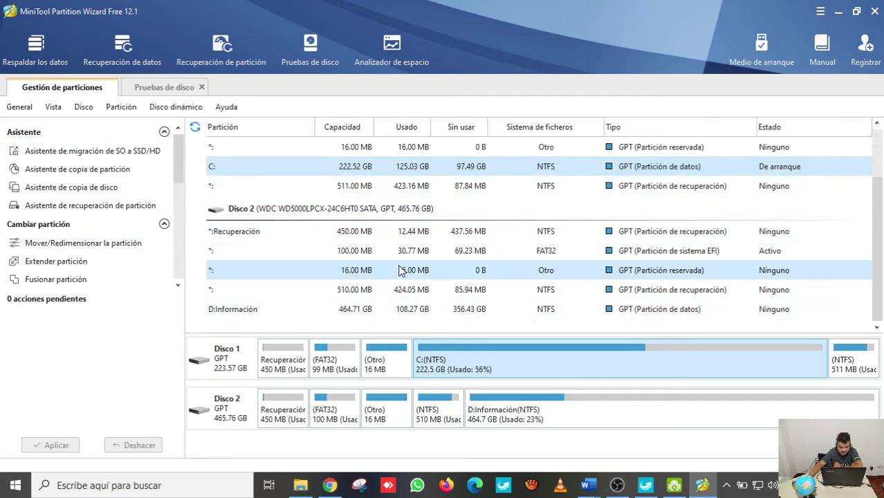
Review the commands available for the C: partition on Disco 1 without applying any.
scroll(429, 249, up, 2)
scroll(450, 237, down, 2)
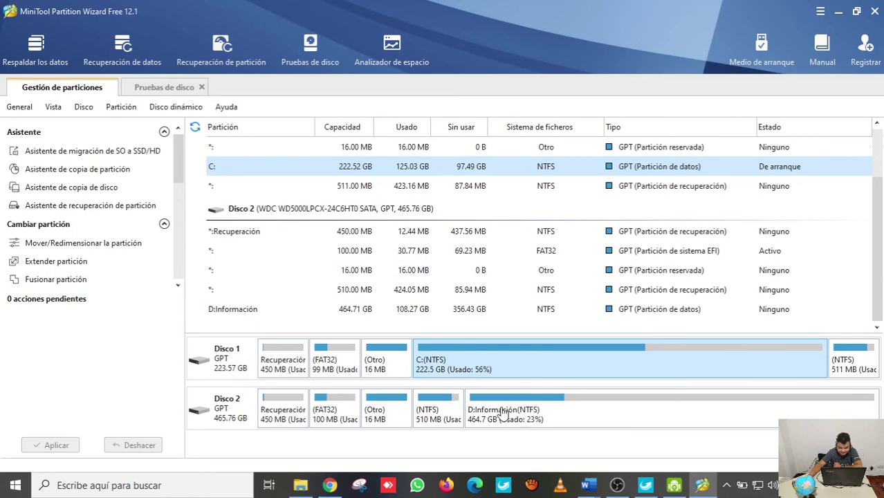
right_click(658, 350)
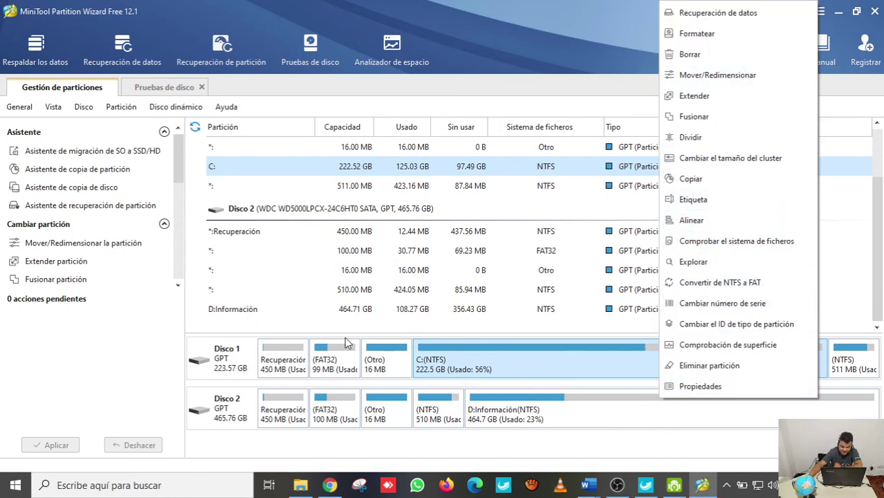
click(97, 390)
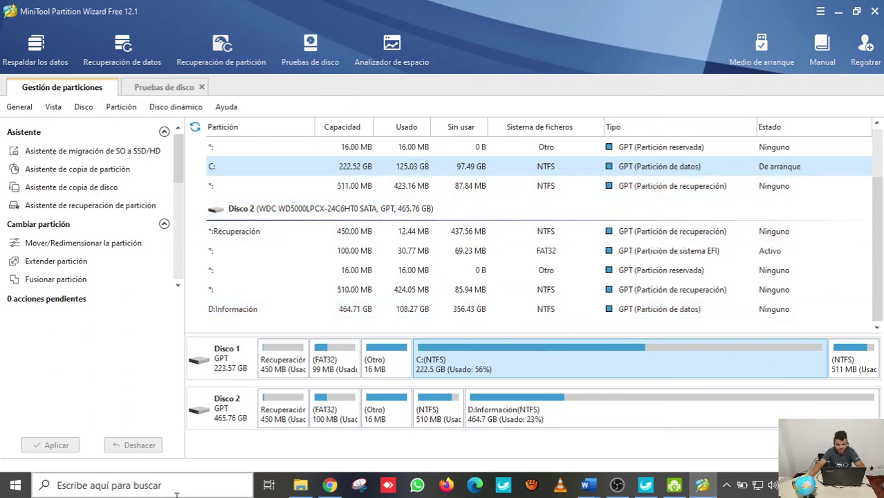
Switch to the Windows Administración de equipos tool, examine the disks under Administración de discos in a maximized window, and close it.
click(69, 485)
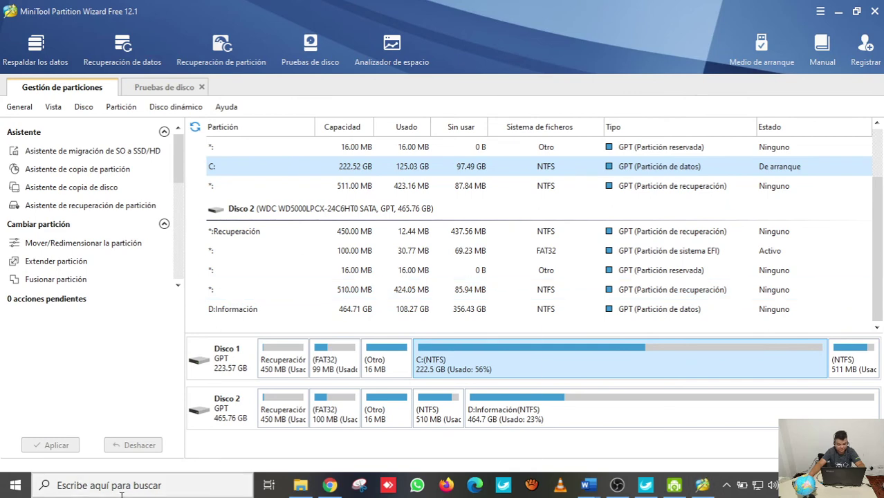
text(adminis)
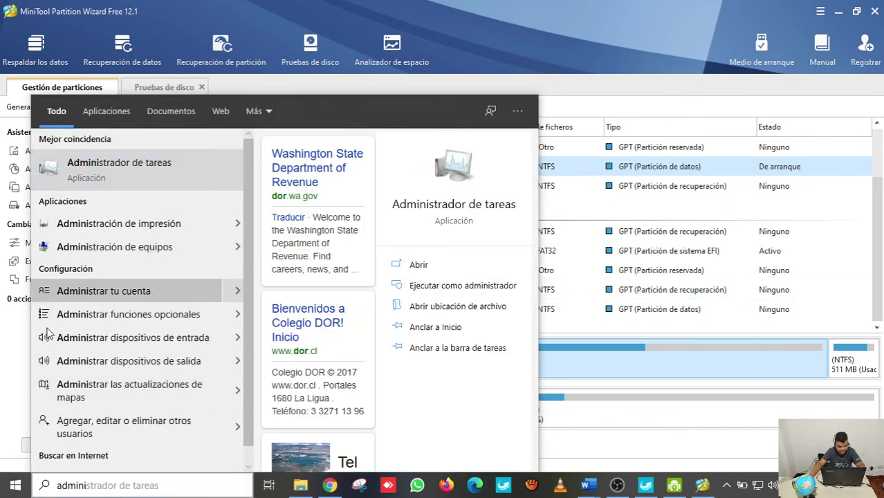
key(Escape)
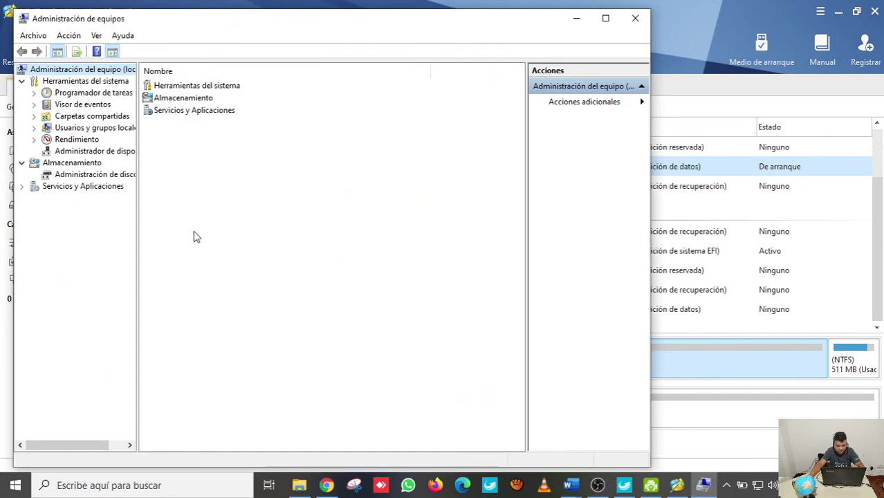
click(121, 174)
click(606, 19)
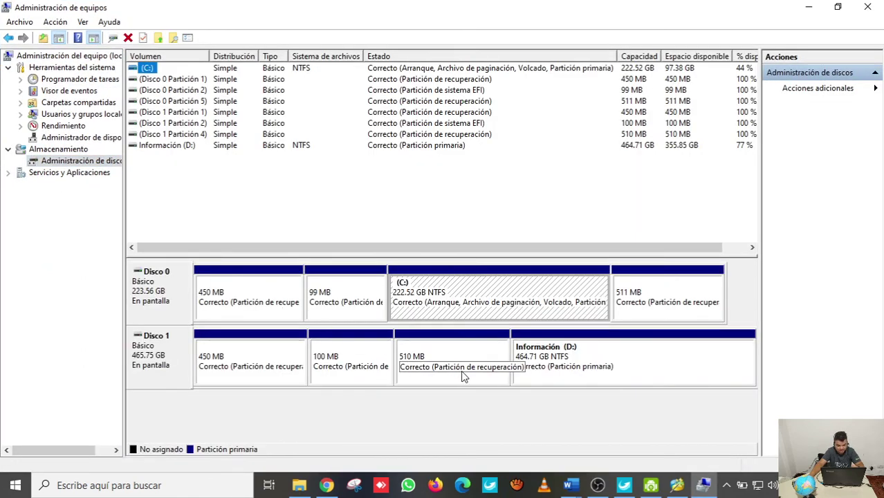
right_click(493, 305)
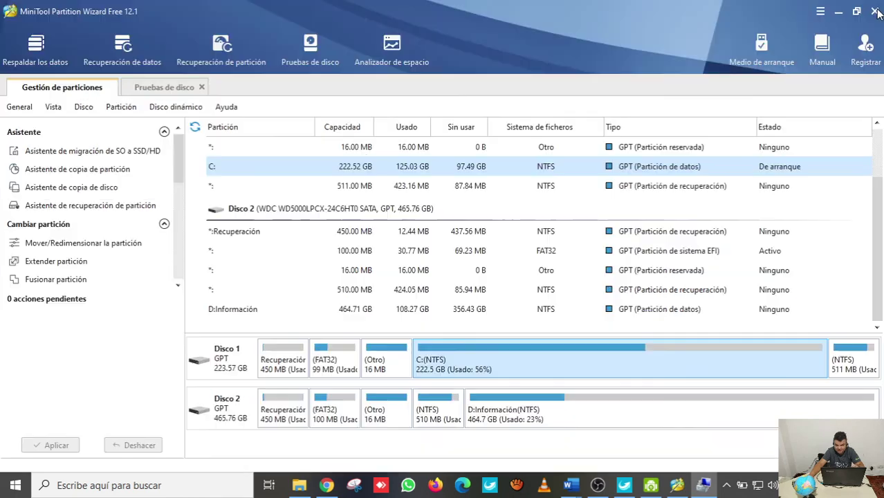
click(870, 9)
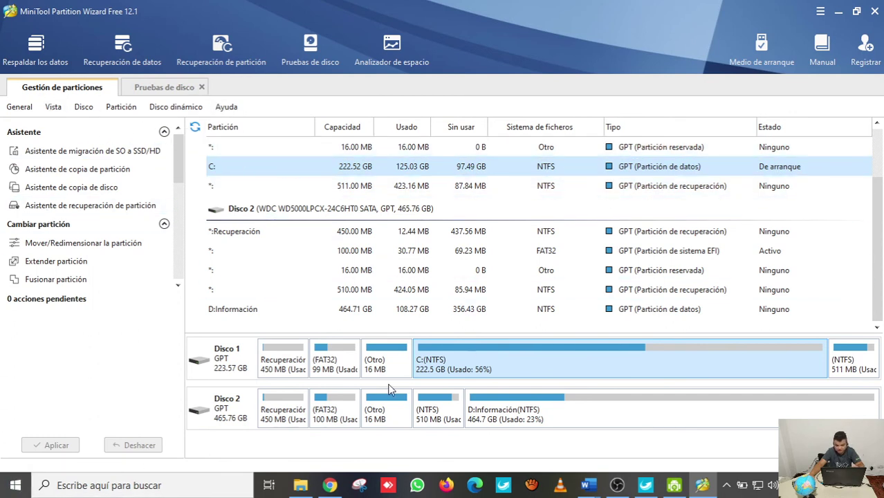
Review the disk, partition and help commands in MiniTool Partition Wizard without running any.
click(83, 108)
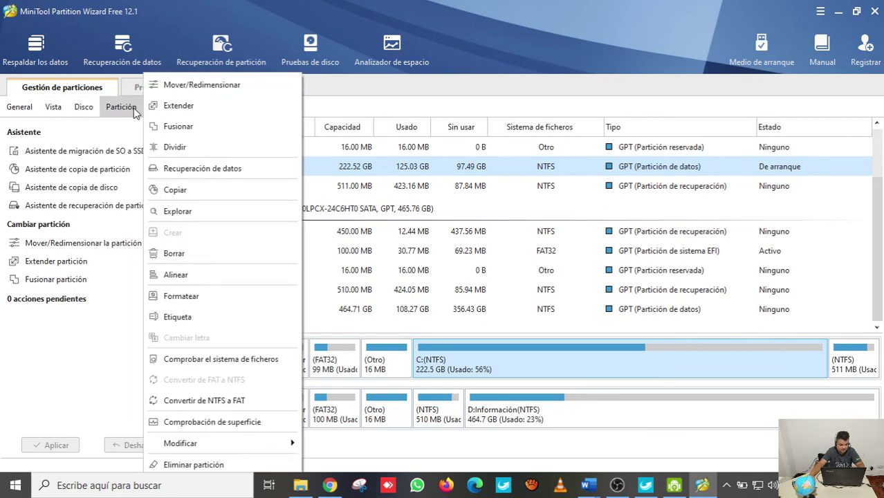
click(76, 396)
click(220, 108)
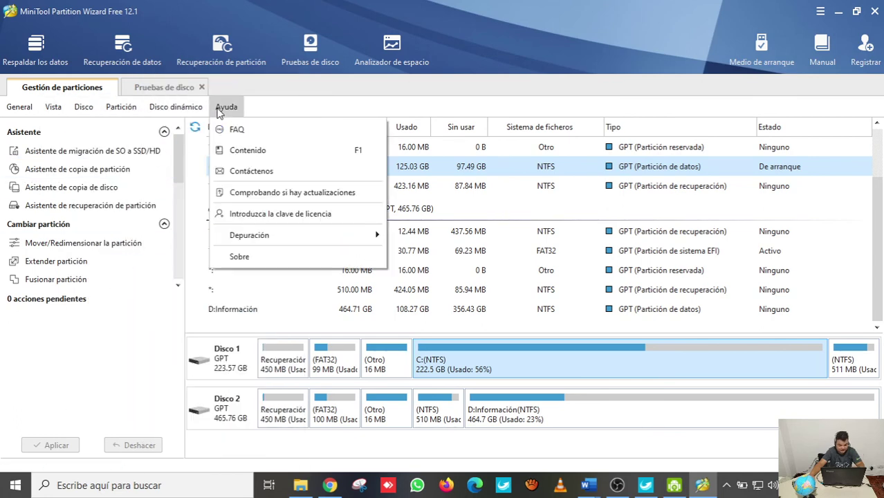
click(272, 111)
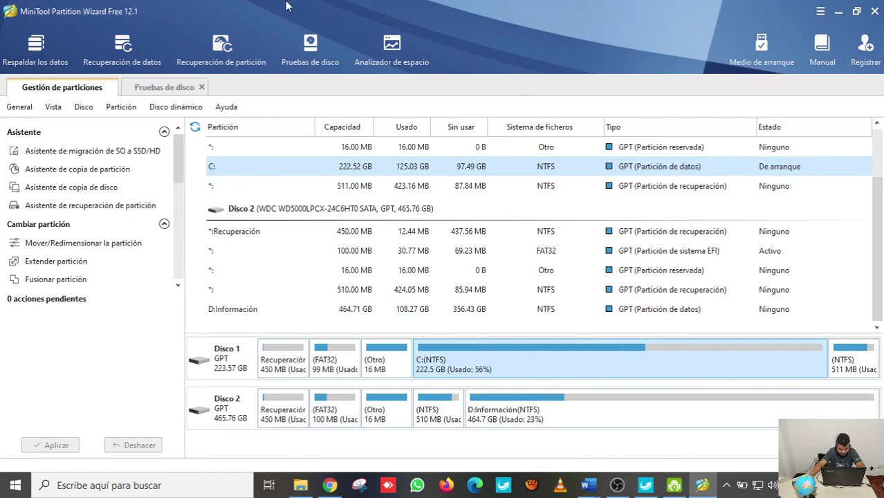
Switch to Chrome and show the already open MiniTool Partition Wizard home page at partitionwizard.com.
click(329, 484)
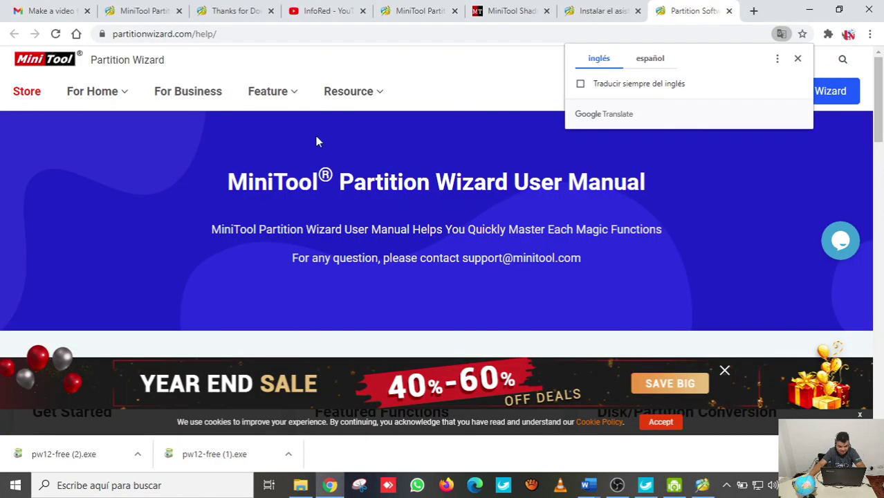
click(228, 10)
click(145, 10)
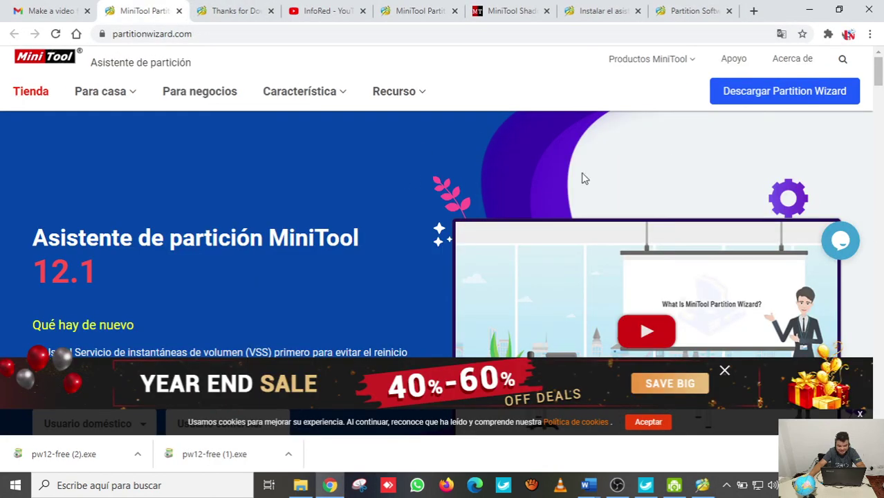